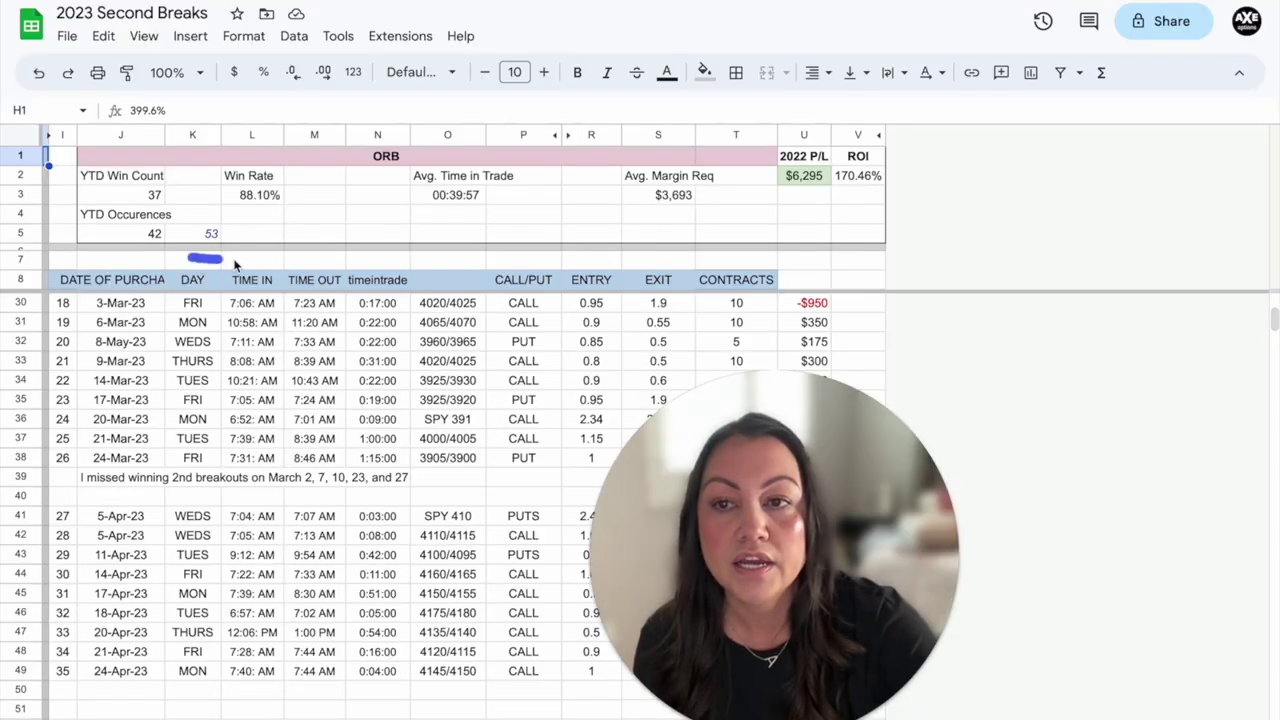
Mark the ORB summary figures for occurrences, win count, win rate, average time in trade, average margin requirement and P/L
left_click_drag(235, 264, 241, 211)
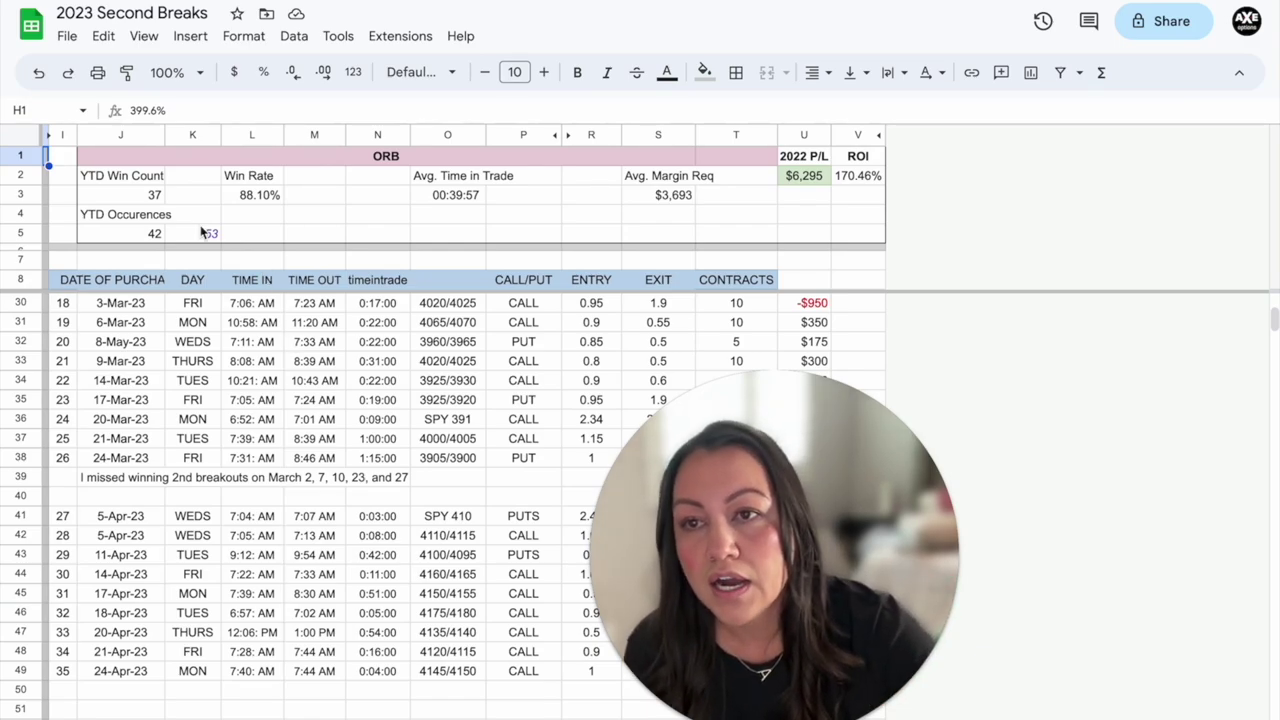
mouse_move(148, 218)
left_mouse_down()
mouse_move(198, 196)
mouse_move(155, 168)
left_mouse_up()
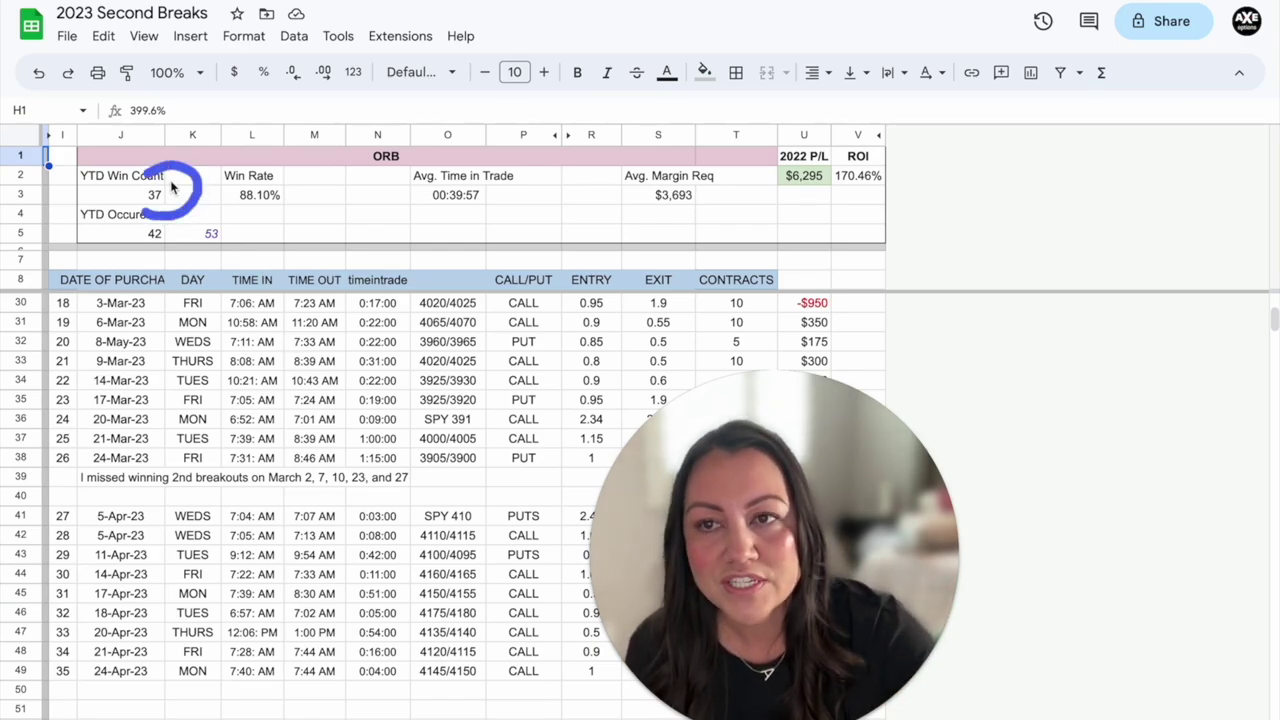
mouse_move(230, 212)
left_mouse_down()
mouse_move(252, 218)
mouse_move(250, 164)
mouse_move(185, 205)
left_mouse_up()
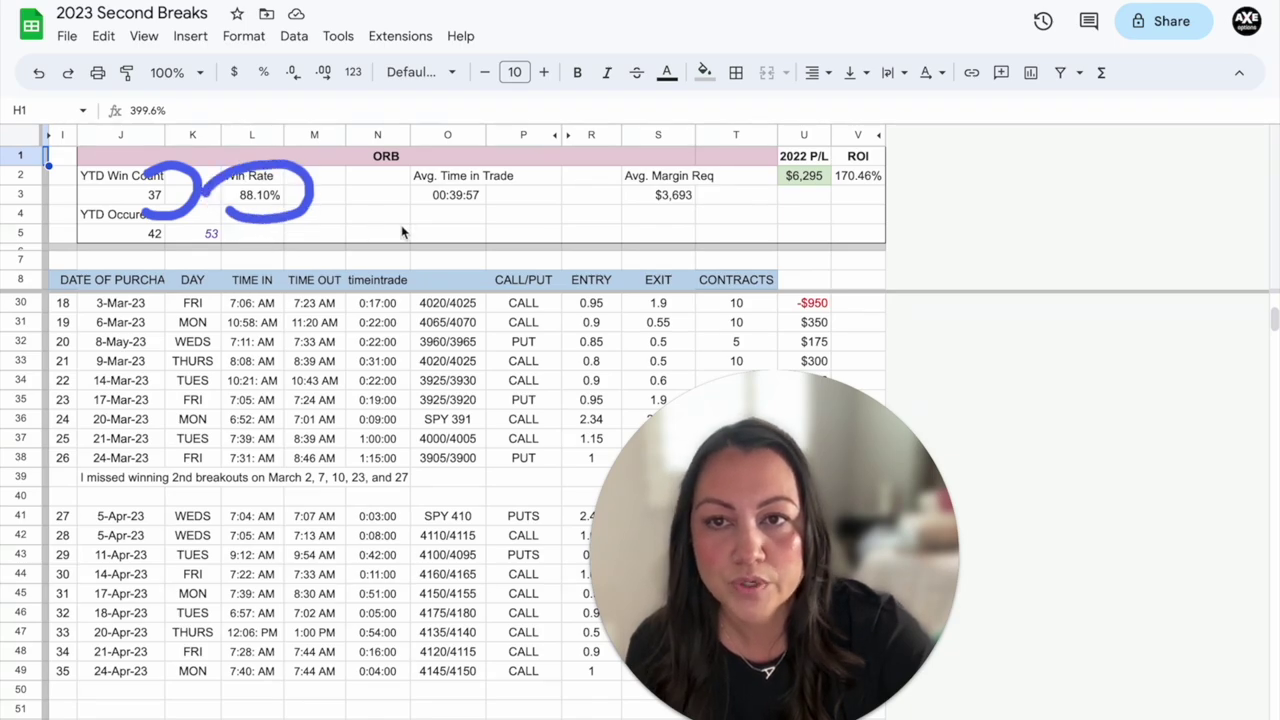
left_click_drag(418, 218, 477, 215)
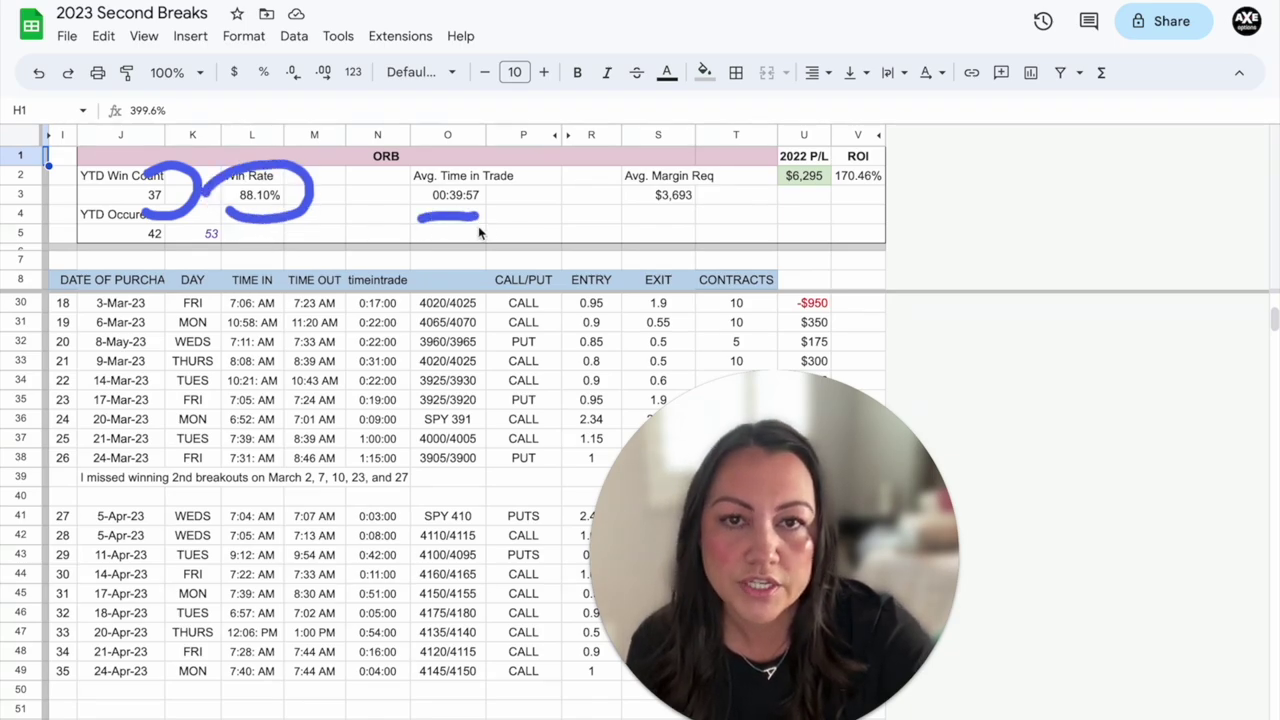
left_click_drag(656, 212, 705, 215)
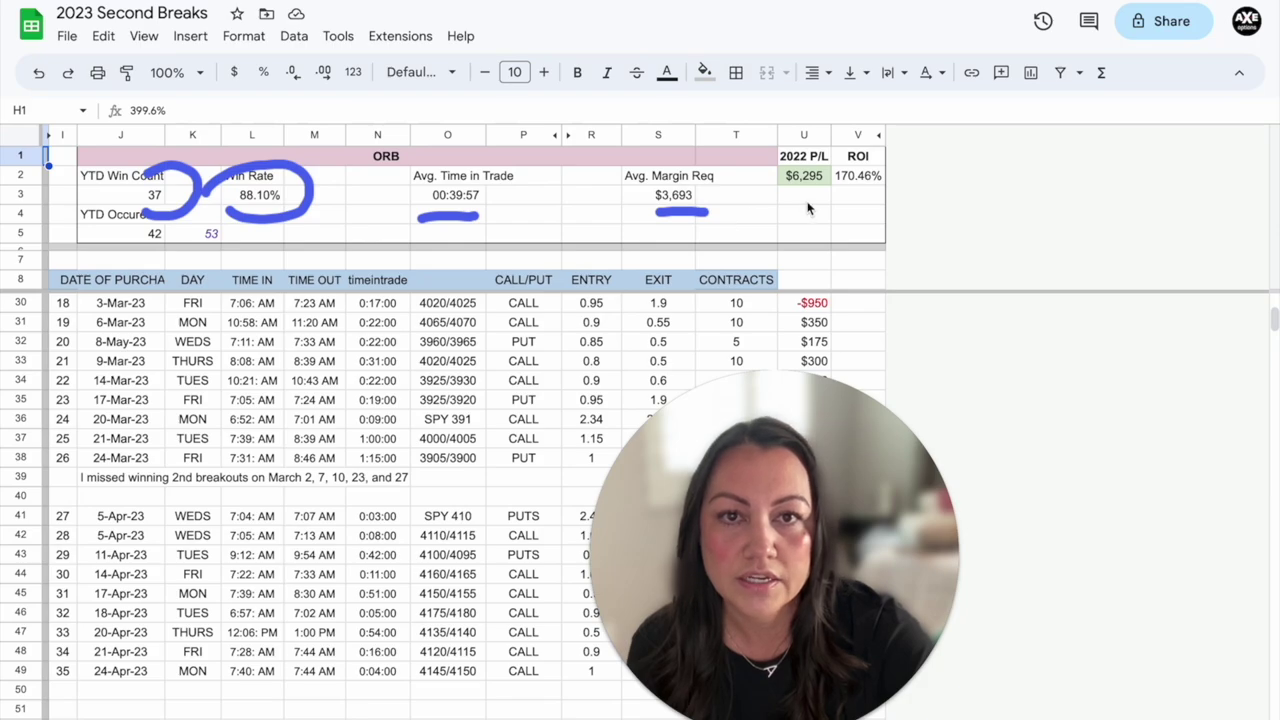
mouse_move(822, 198)
left_mouse_down()
mouse_move(875, 142)
mouse_move(790, 140)
mouse_move(766, 195)
mouse_move(835, 207)
left_mouse_up()
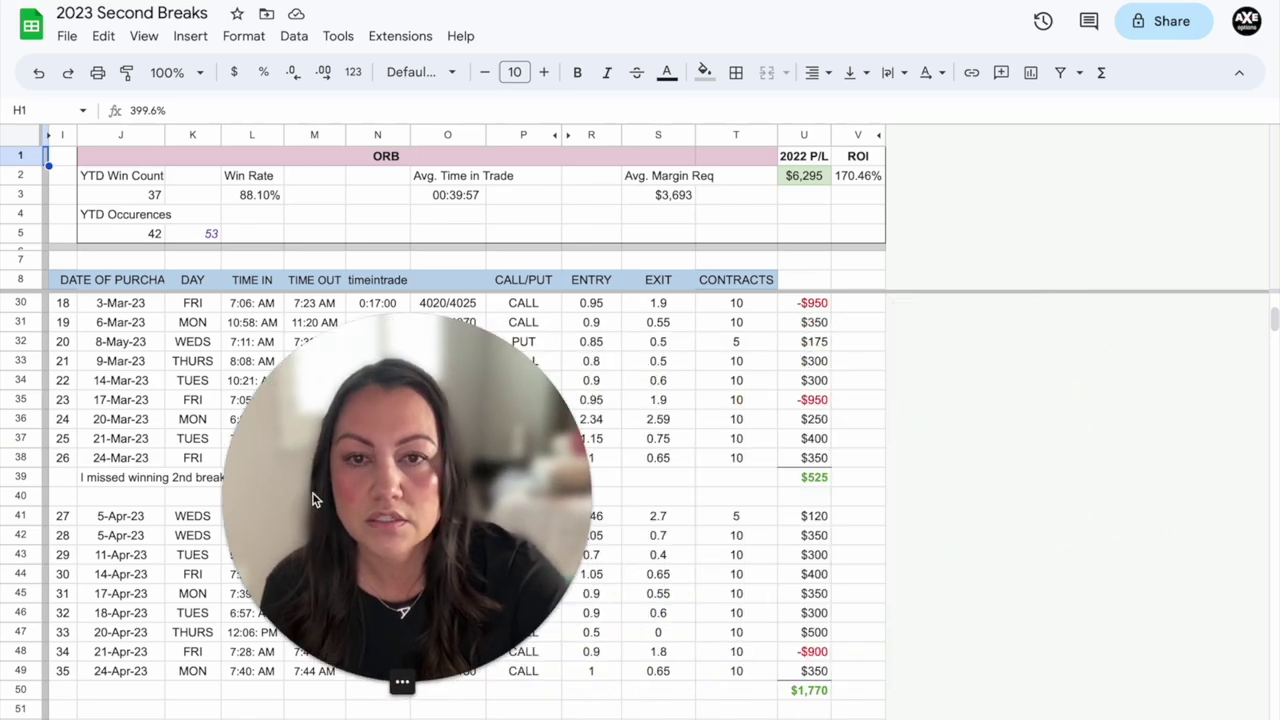
Add trade 43 below the 25-May-23 row: 5/31, WEDS, 7:02 AM to 7:12 AM, 4205/4210 CALL, entry 0.85, exit 0.5, 10 contracts
scroll(609, 541, "down", 2)
scroll(609, 541, "down", 4)
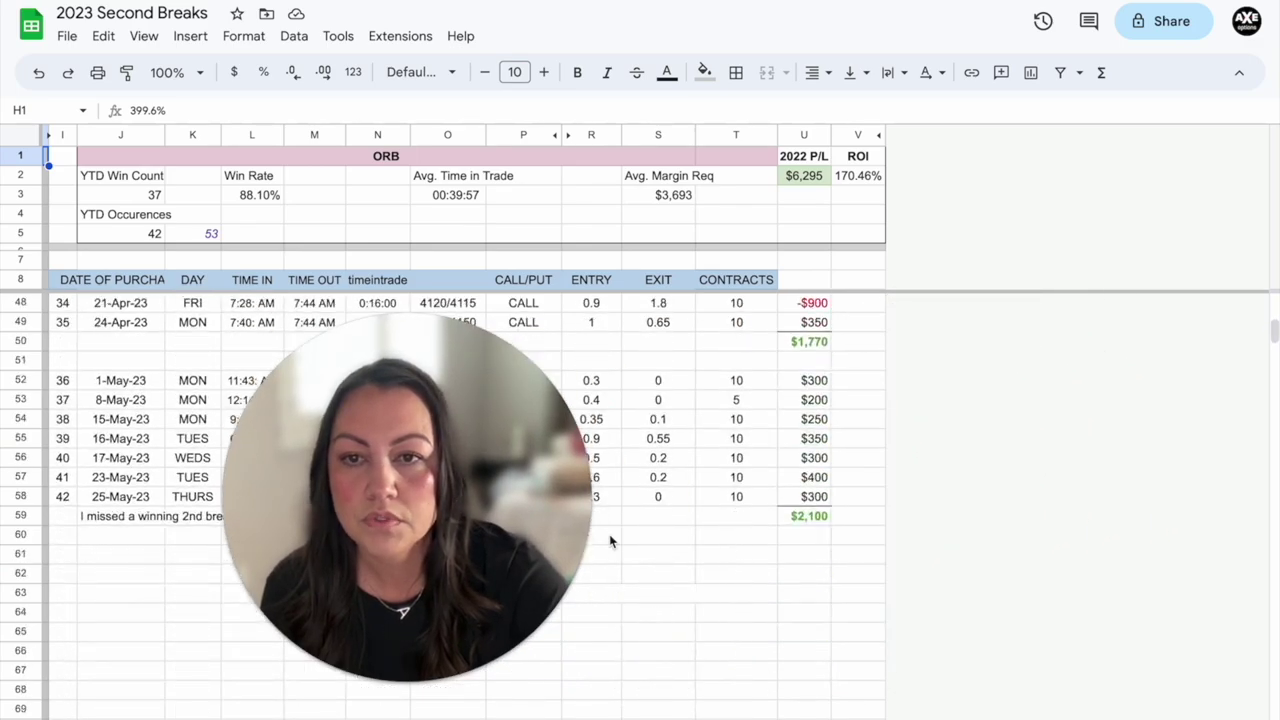
scroll(609, 541, "up", 3)
left_click_drag(393, 517, 868, 300)
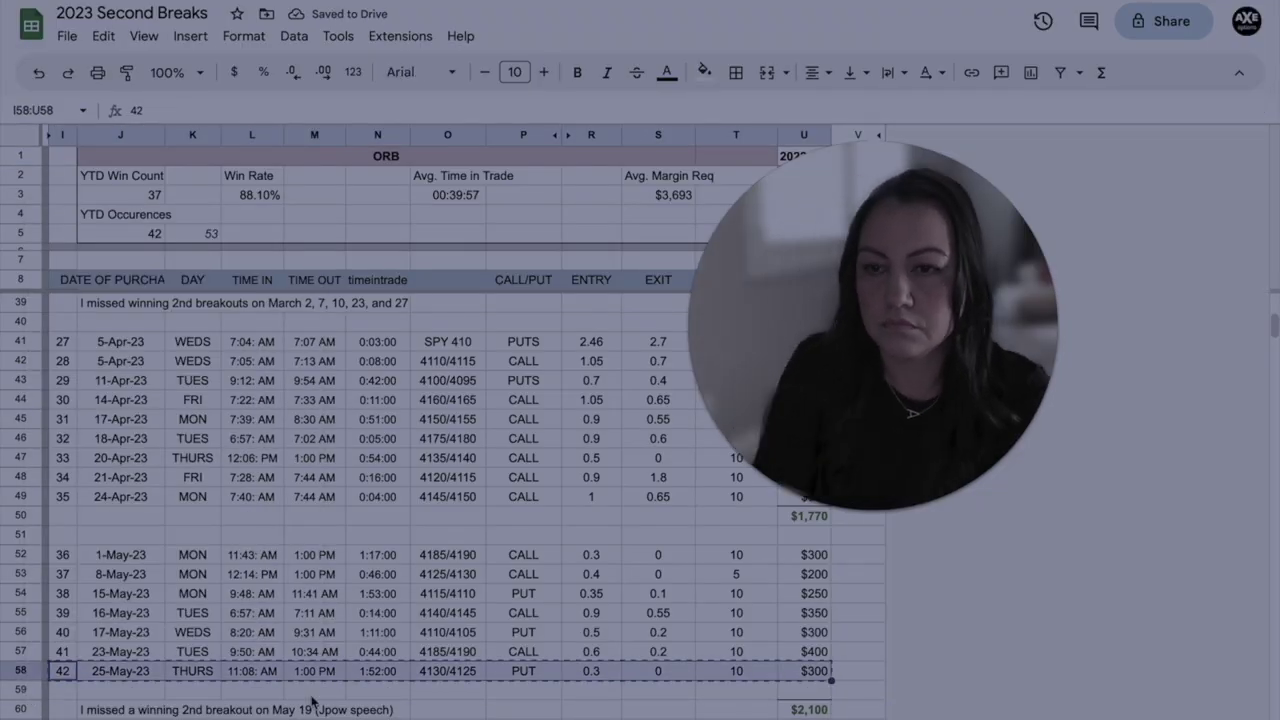
type("5/31")
key("Tab")
type("W")
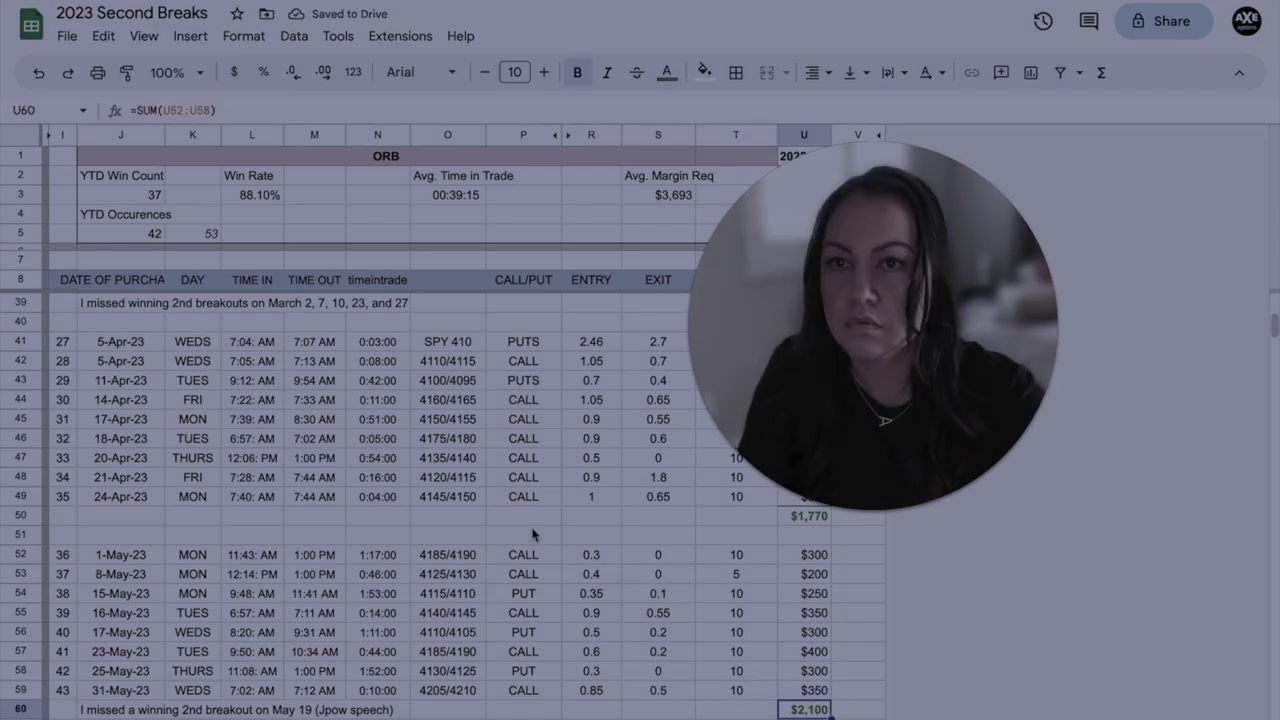
Extend the May profit total in cell U60 to sum U52:U59
left_click(205, 110)
key("BackSpace")
type("9")
key("Return")
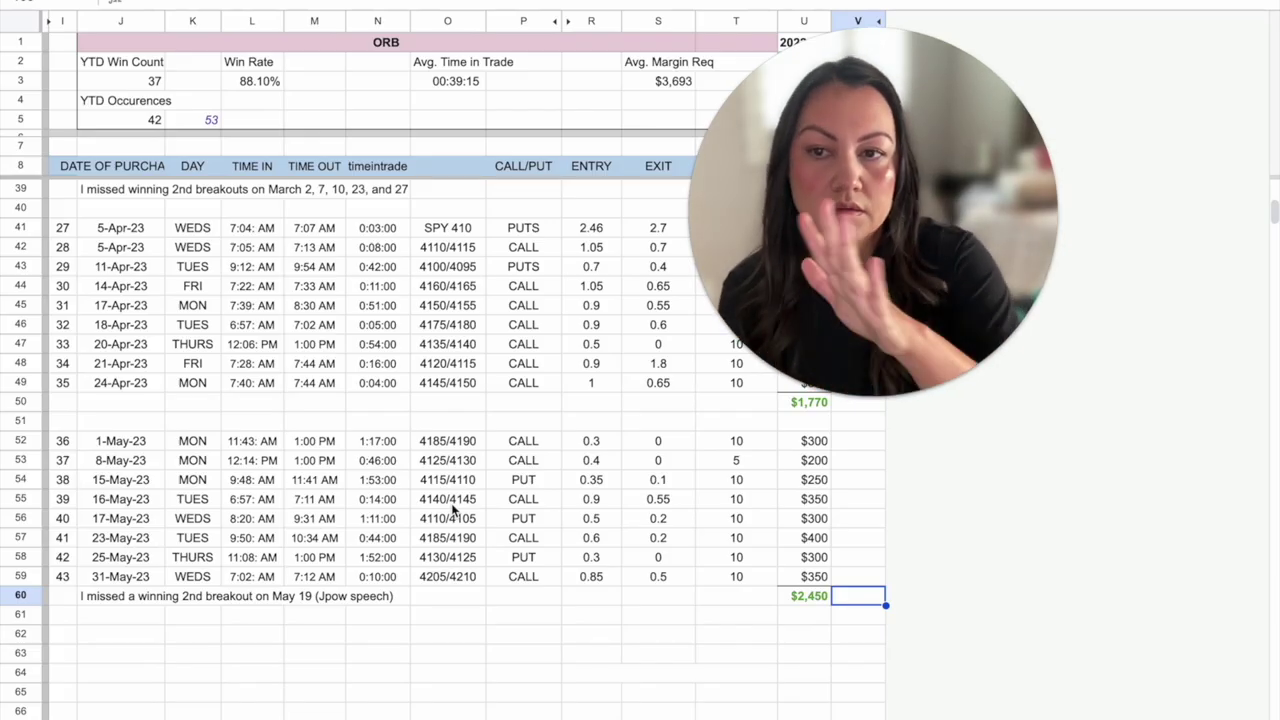
Review the May 2023 trades in rows 52 to 59, the missed-breakout note below them and the earlier months
scroll(452, 510, "up", 5)
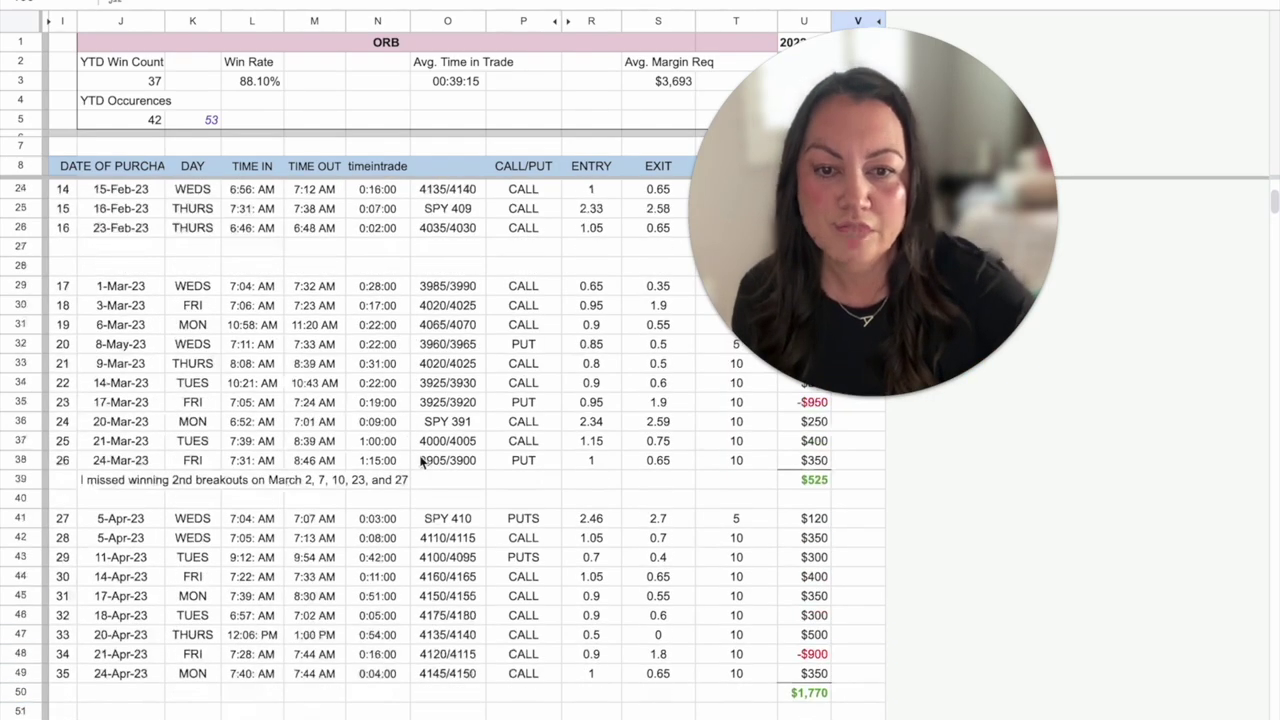
scroll(423, 478, "down", 4)
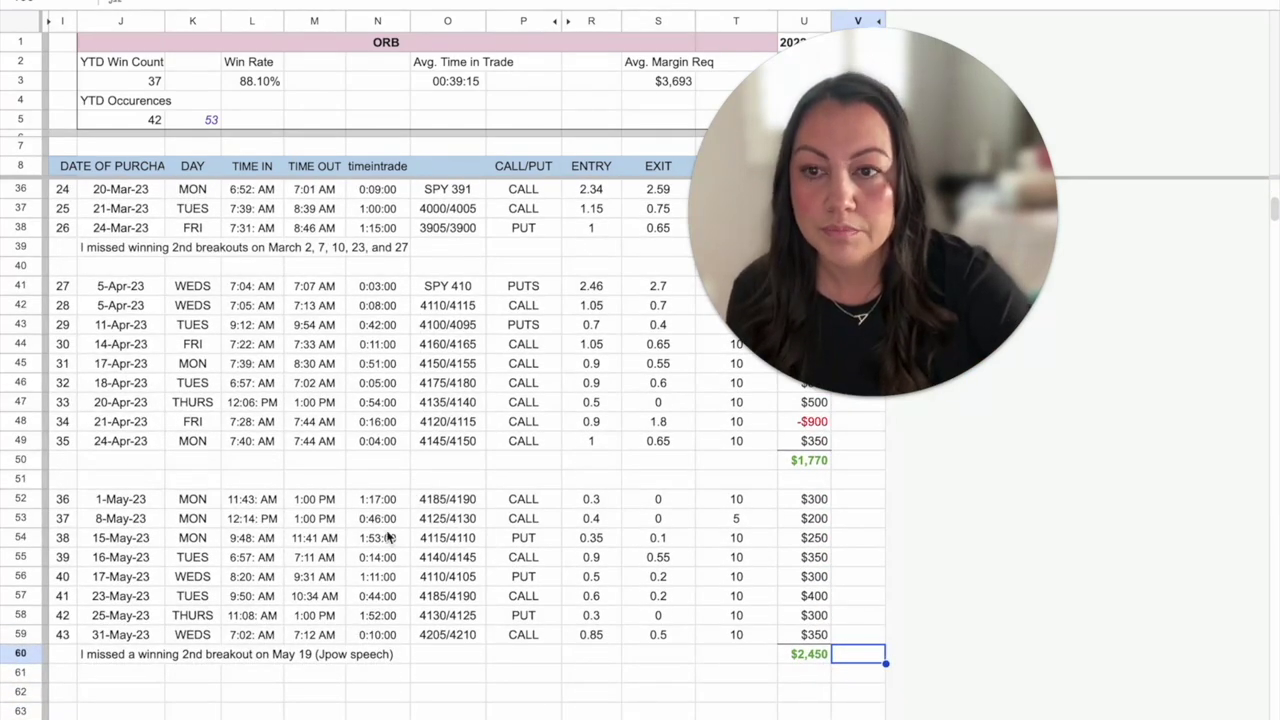
left_click_drag(131, 500, 795, 636)
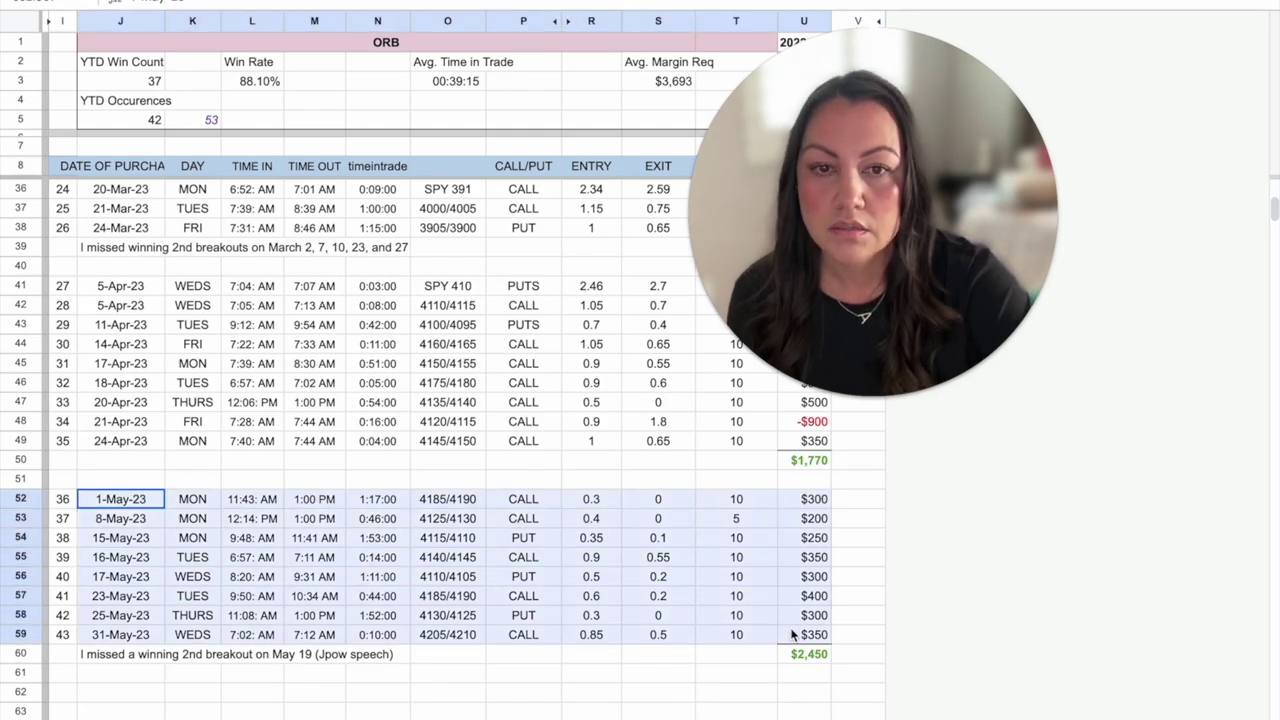
left_click(597, 476)
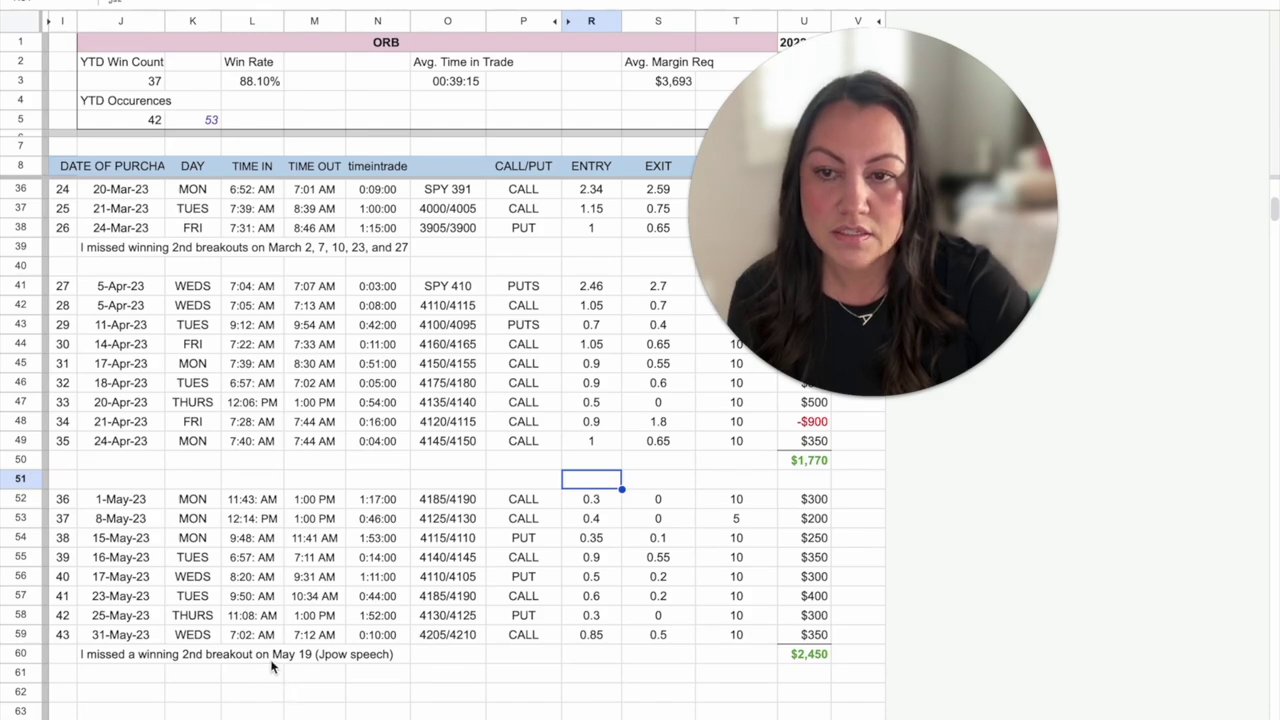
left_click(211, 660)
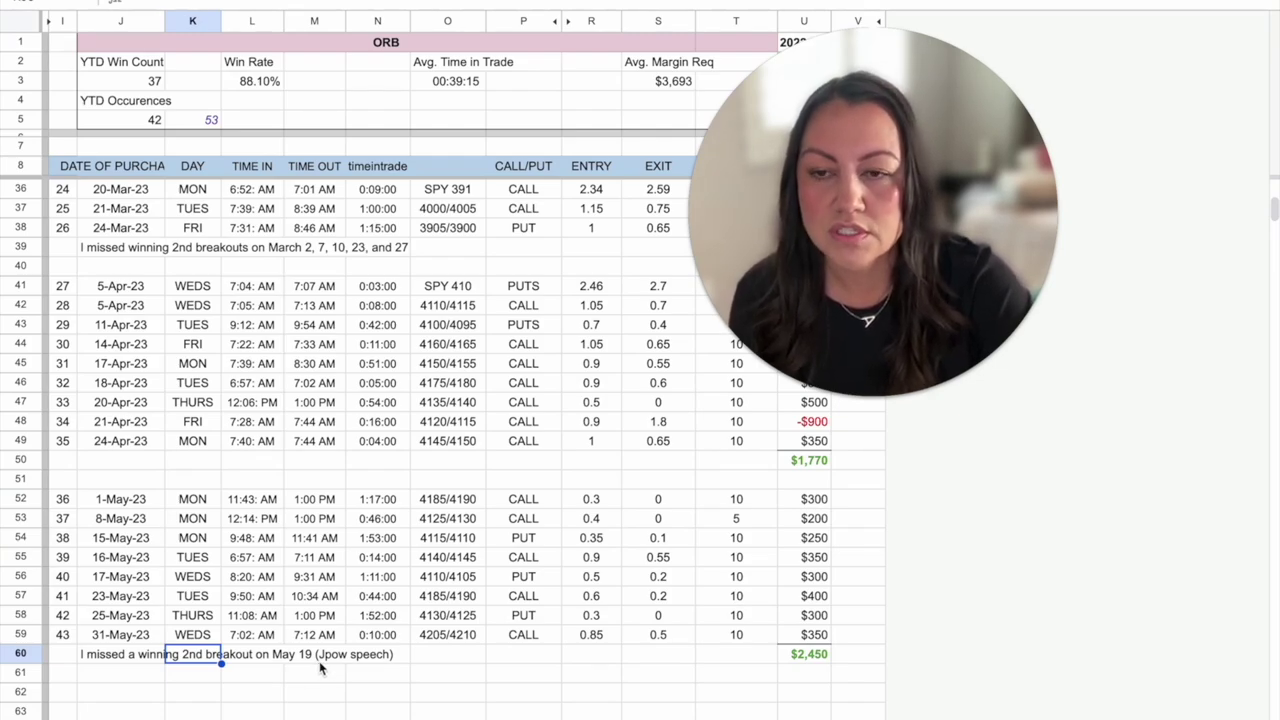
scroll(585, 660, "up", 1)
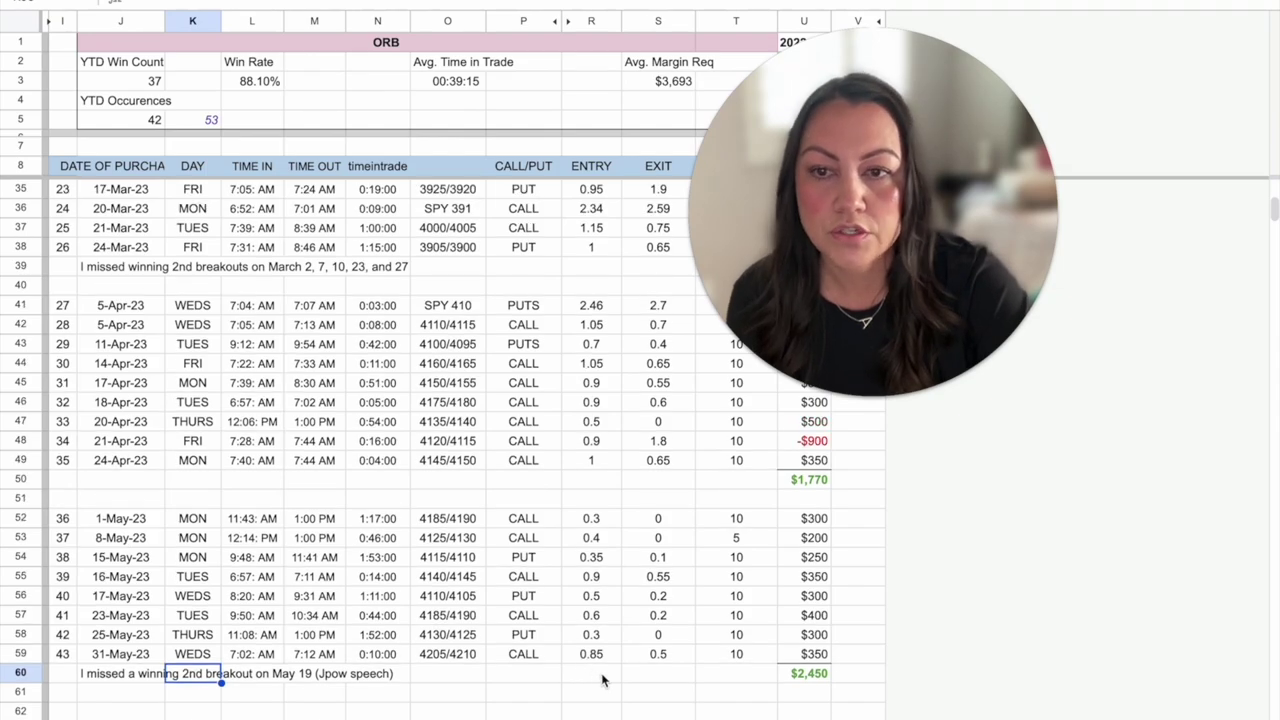
scroll(870, 514, "up", 3)
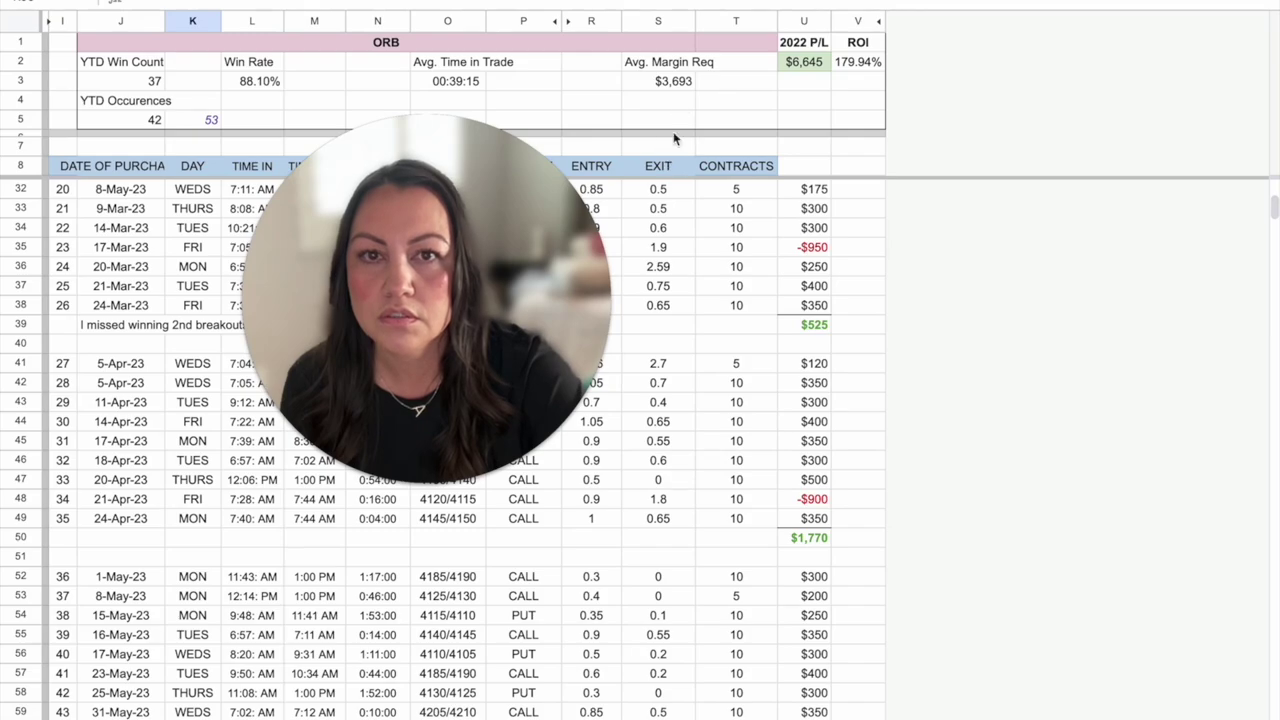
Inspect the SUM formula behind the overall P/L in cell U2
left_click(804, 61)
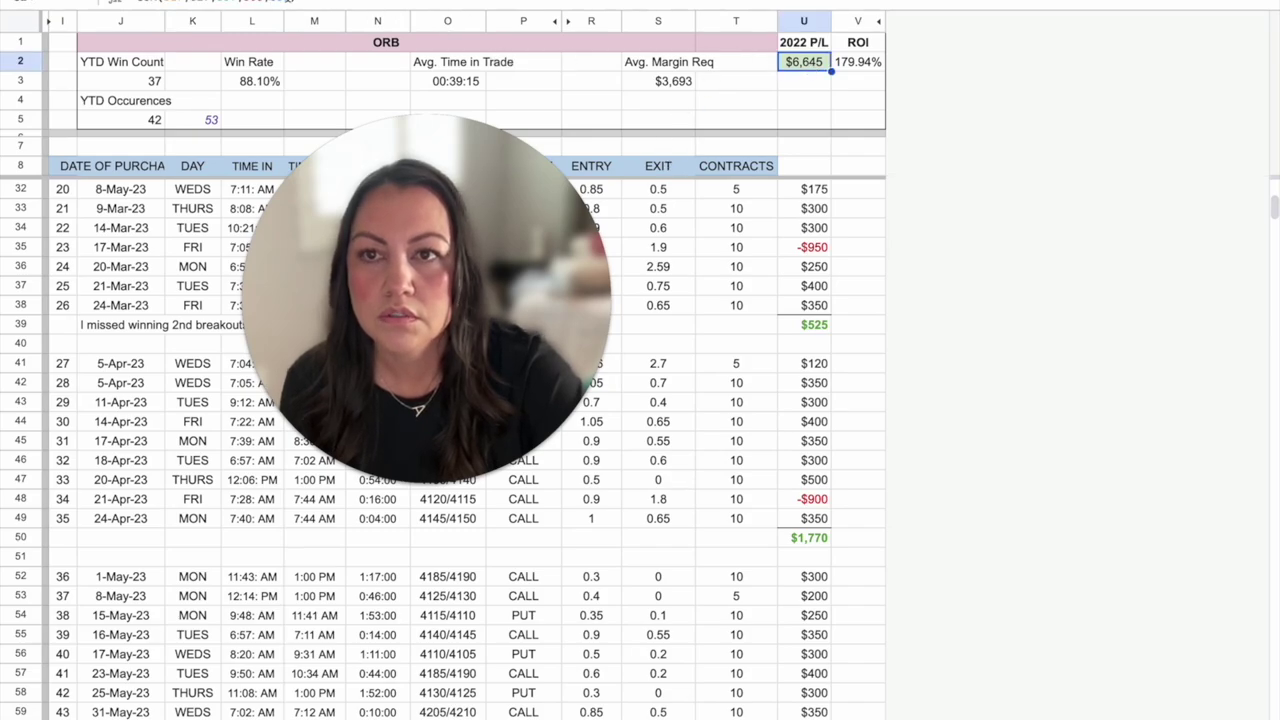
key("Return")
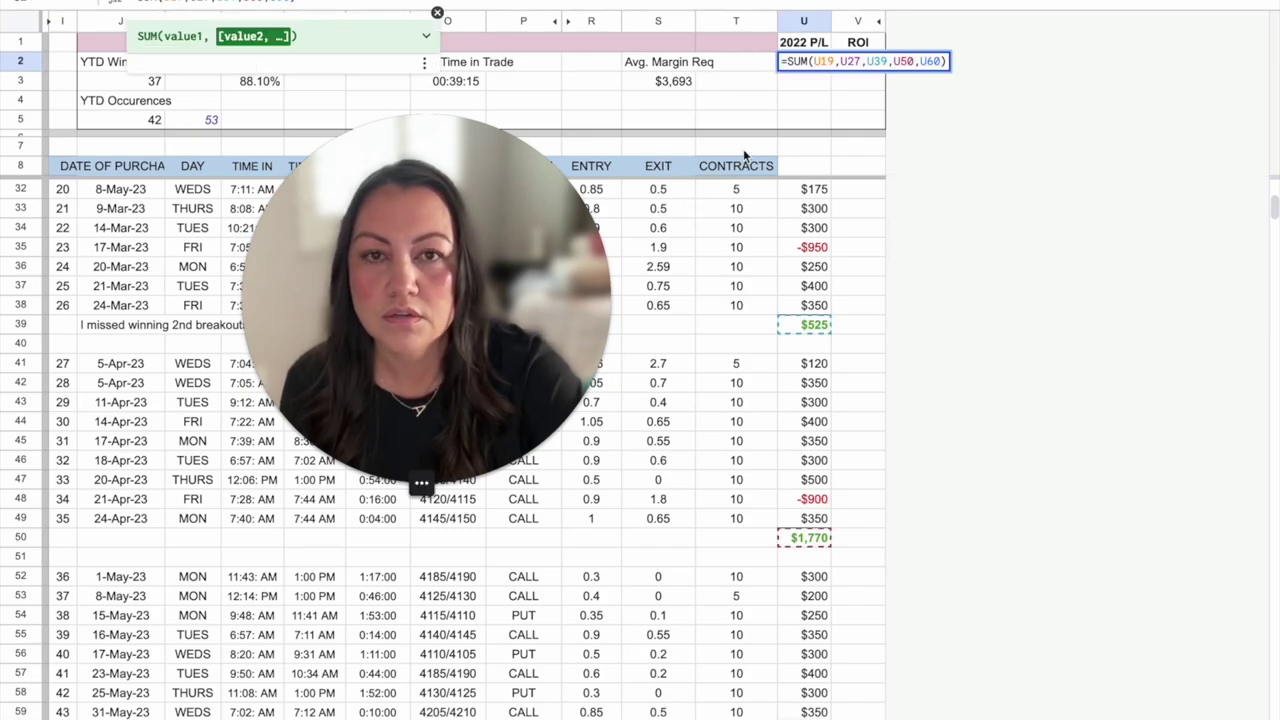
left_click(752, 86)
Examine the 17-May-23 trade's strikes, type, entry, exit and contracts, and the 8-May-23 trade's contracts and time in
left_click(736, 595)
scroll(383, 534, "down", 1)
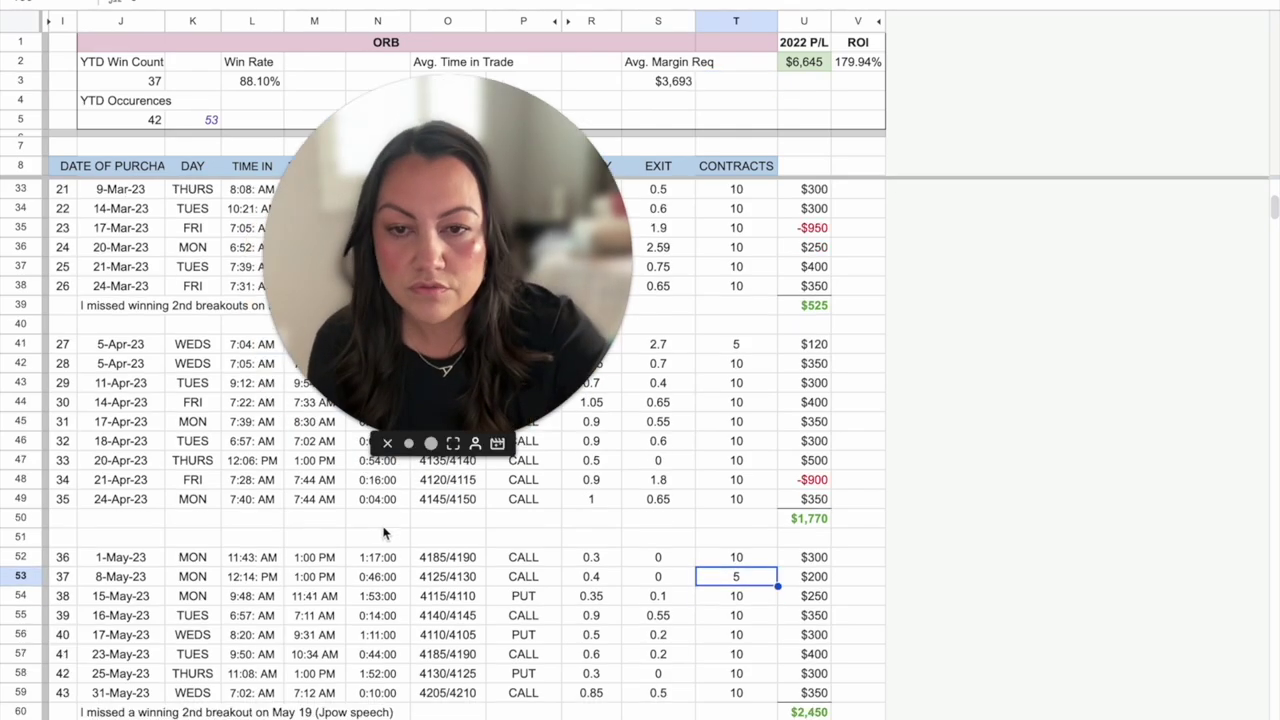
left_click(462, 637)
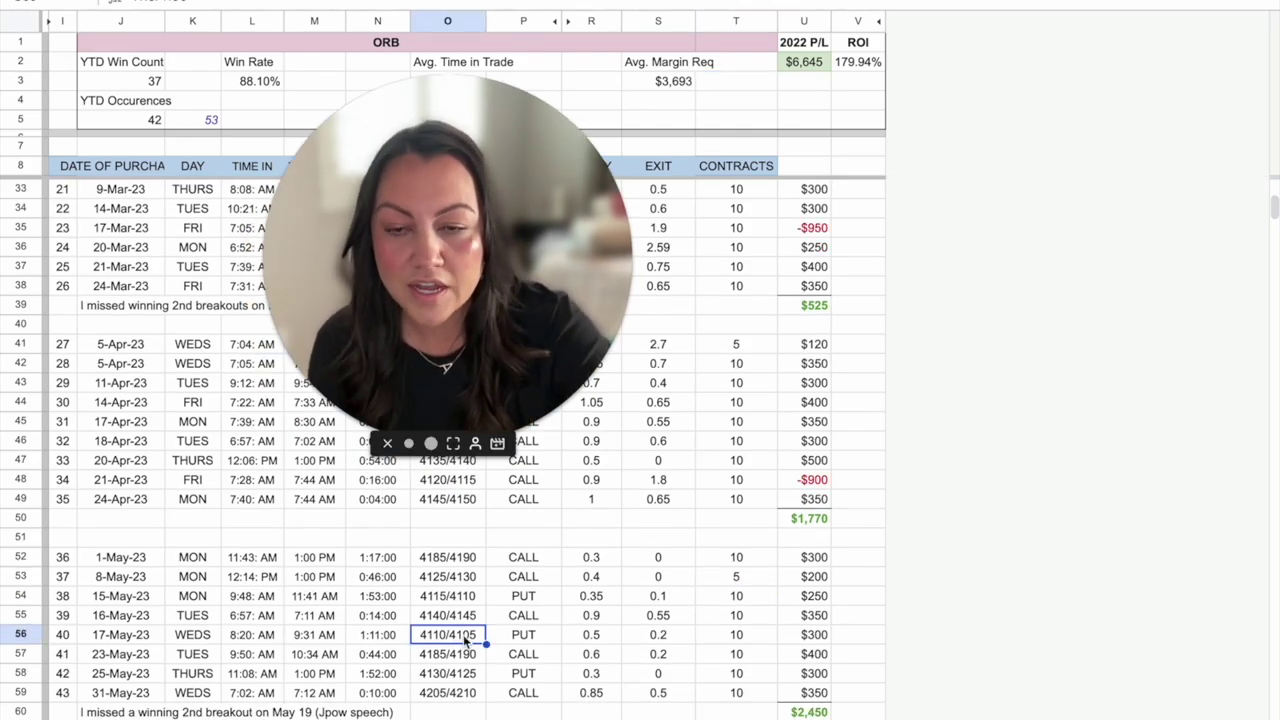
left_click(530, 637)
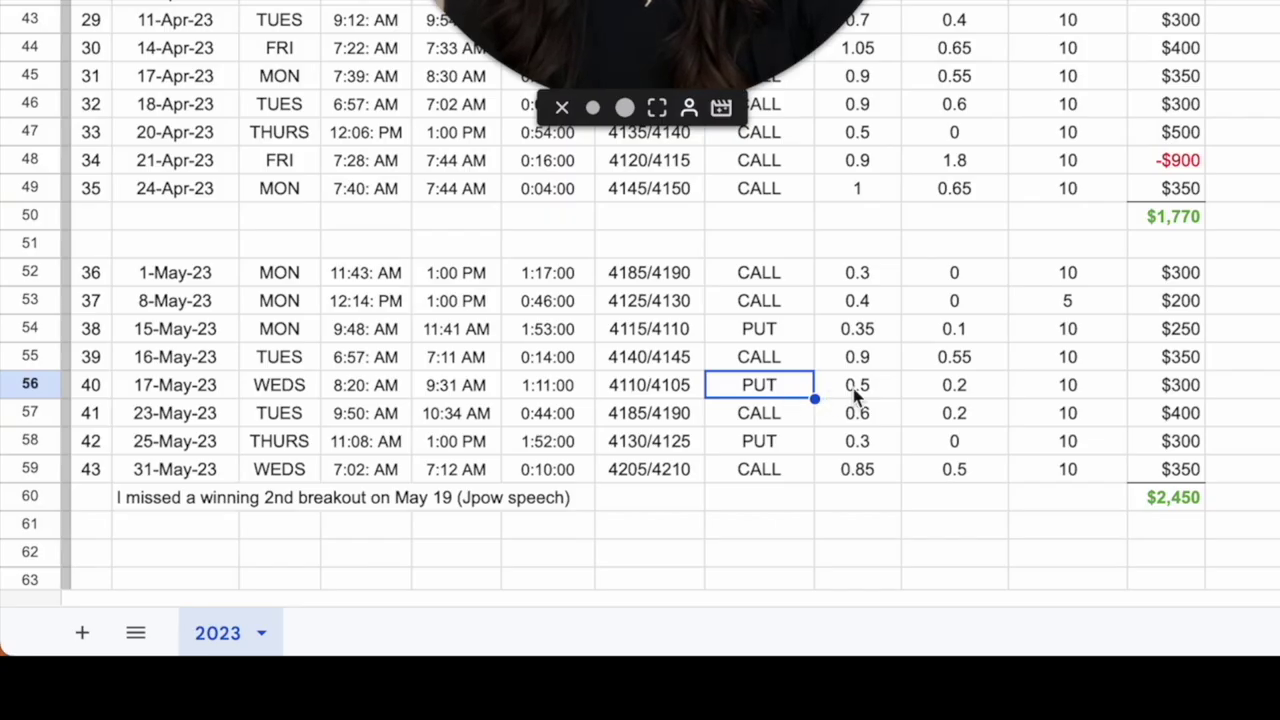
left_click(855, 392)
left_click(945, 394)
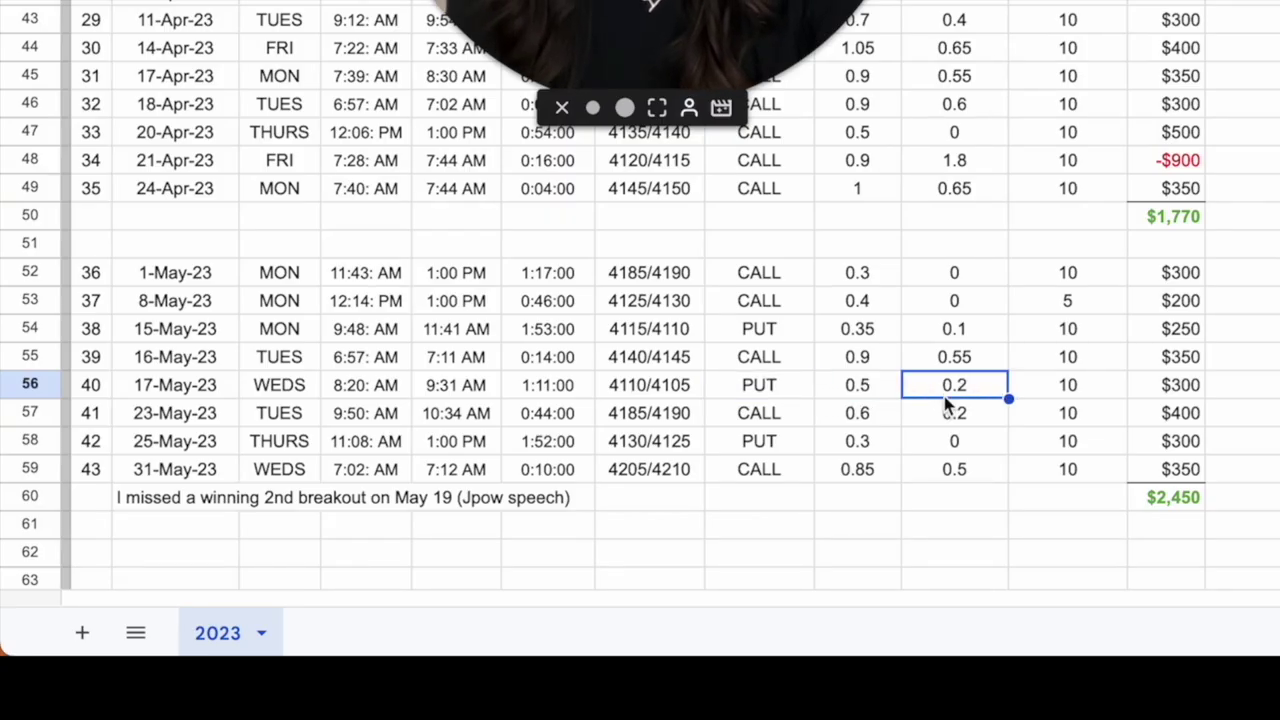
left_click(1084, 396)
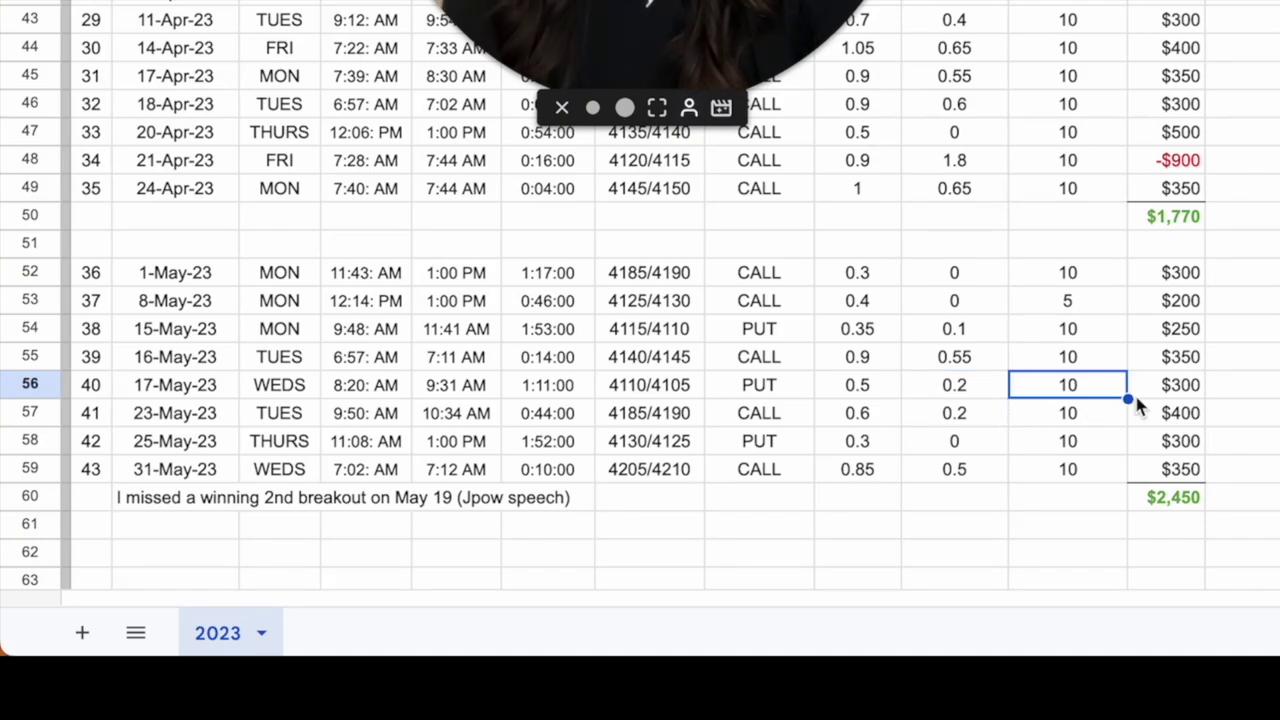
left_click(1075, 306)
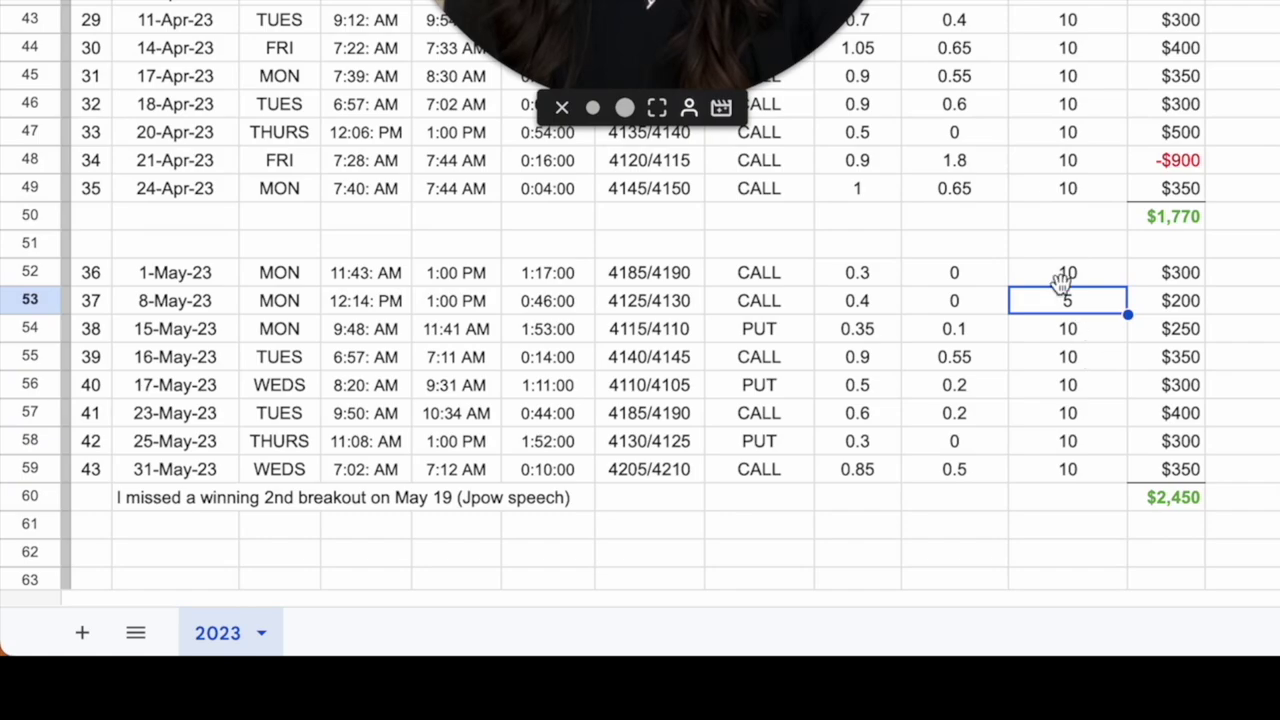
left_click(390, 310)
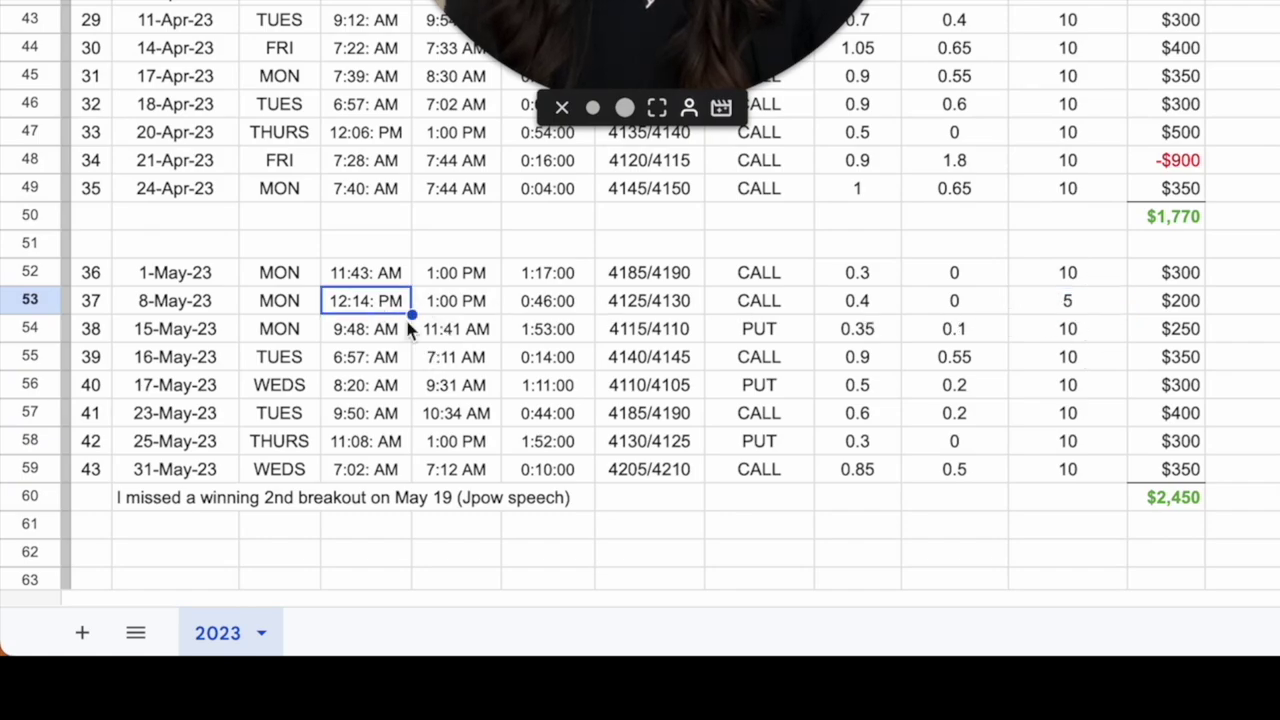